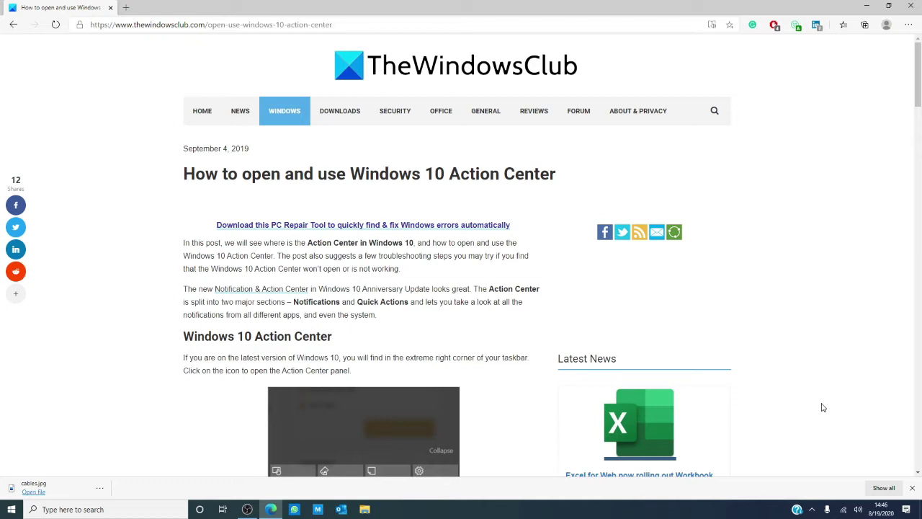
Step: Open Action Center from the taskbar to show Outlook and Mail notifications and all Quick Actions
{"action": "left_click", "coordinate": [910, 509]}
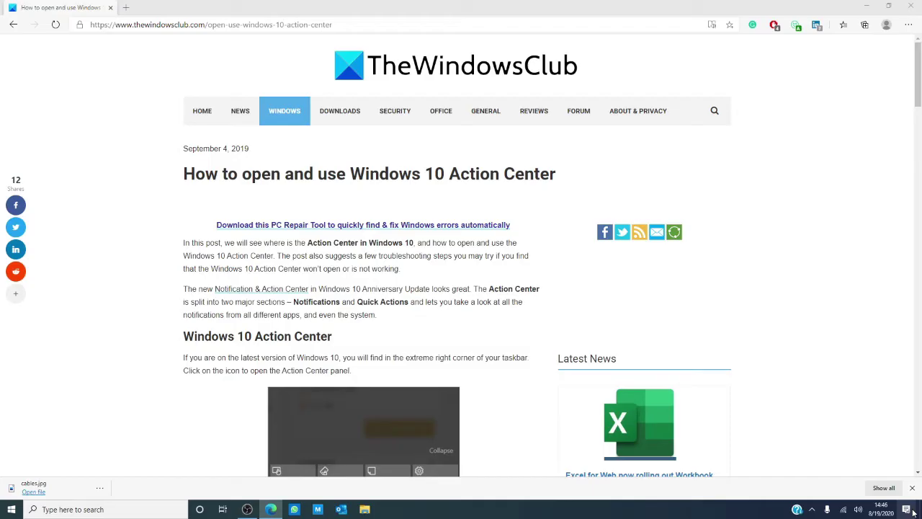
{"action": "left_click", "coordinate": [909, 509]}
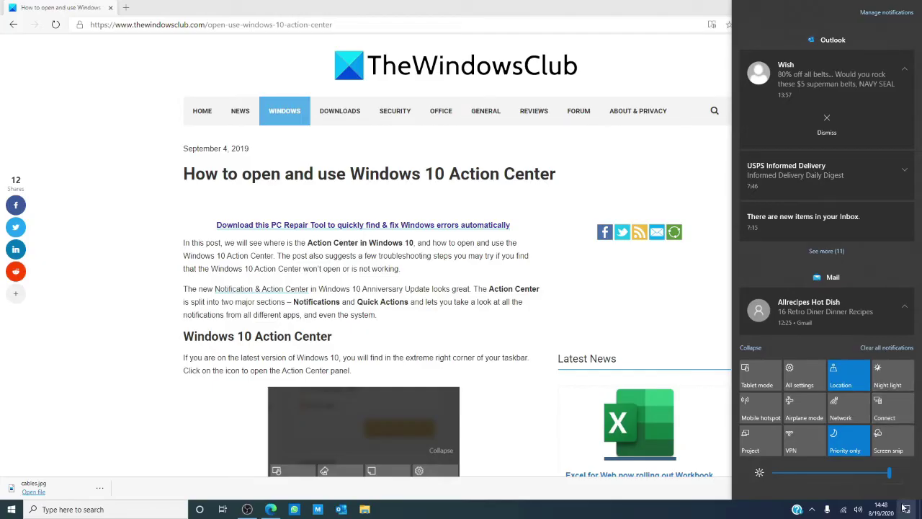
Step: Go to System > Notifications & actions in Windows Settings
{"action": "left_click", "coordinate": [801, 377]}
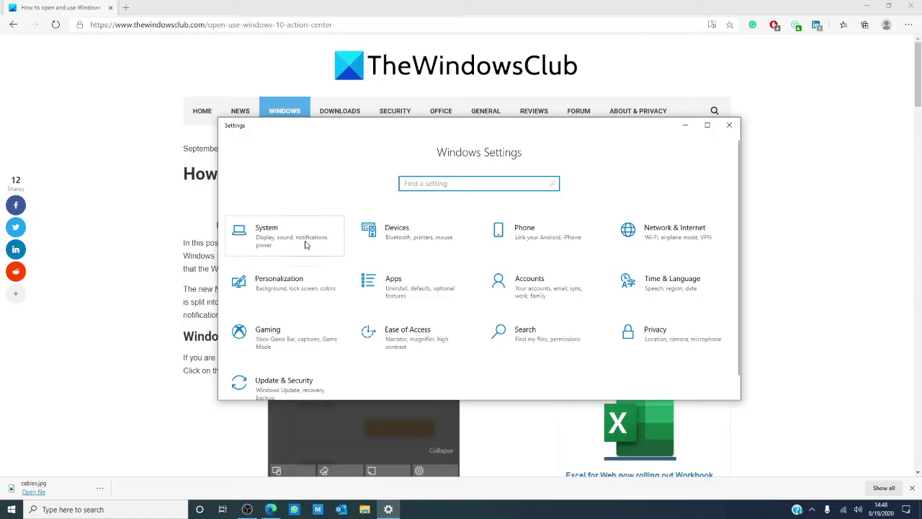
{"action": "left_click", "coordinate": [304, 244]}
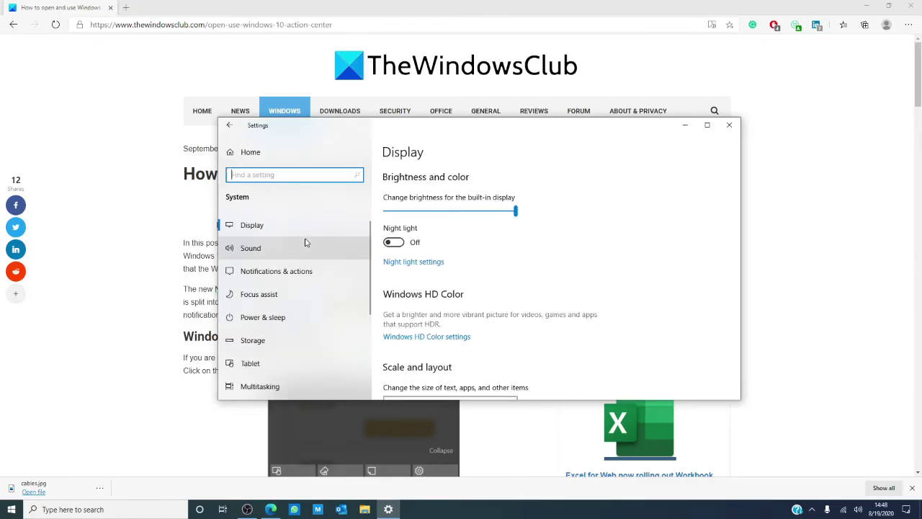
{"action": "left_click", "coordinate": [299, 272]}
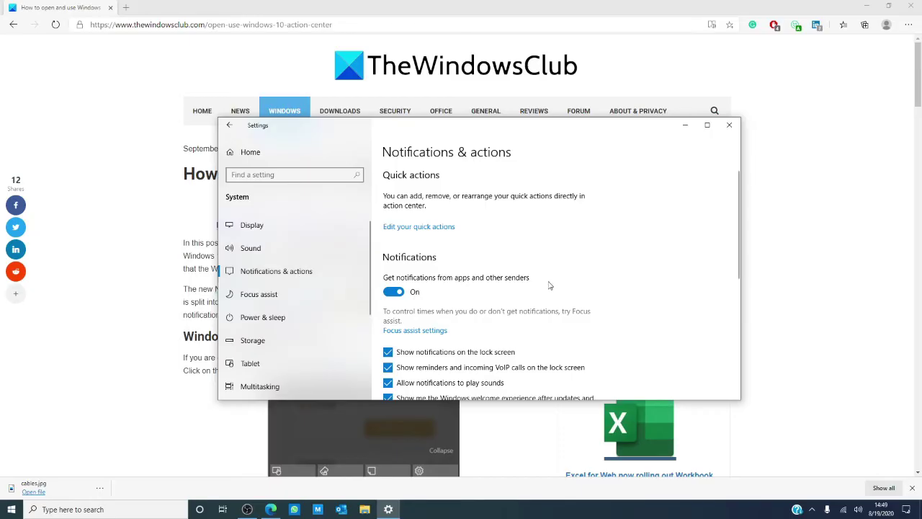
Step: Scroll down to the 'Get notifications from these senders' list, with Outlook, Mail, Edge and Store all on
{"action": "scroll", "coordinate": [564, 275], "scroll_direction": "down", "scroll_amount": 2}
{"action": "scroll", "coordinate": [563, 275], "scroll_direction": "down", "scroll_amount": 1}
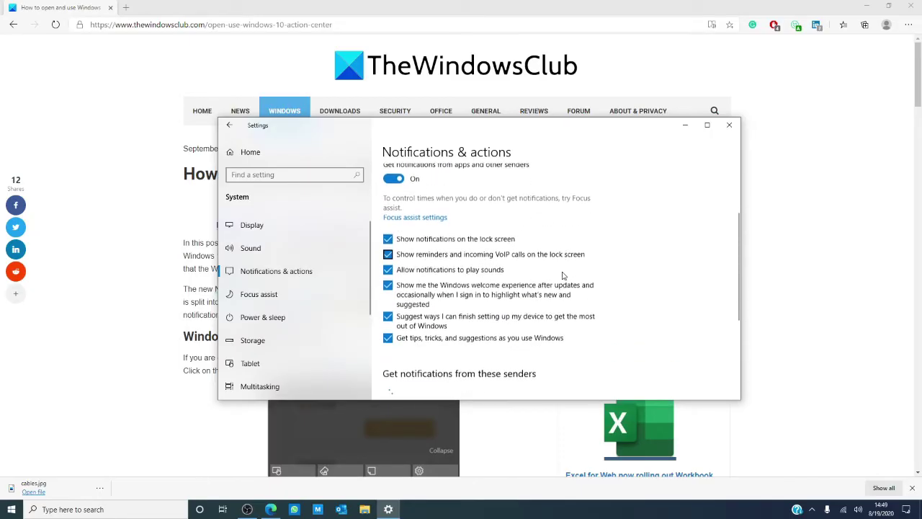
{"action": "scroll", "coordinate": [564, 275], "scroll_direction": "down", "scroll_amount": 1}
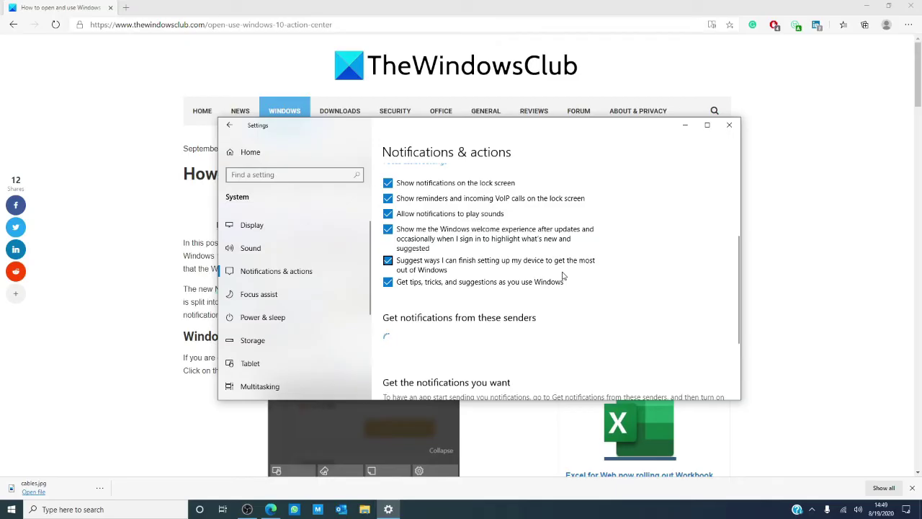
{"action": "scroll", "coordinate": [564, 275], "scroll_direction": "down", "scroll_amount": 2}
{"action": "scroll", "coordinate": [564, 276], "scroll_direction": "down", "scroll_amount": 2}
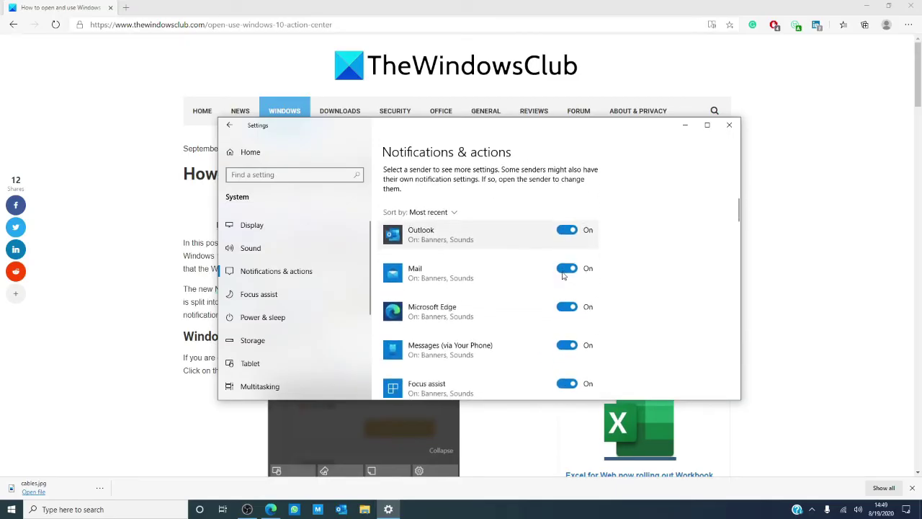
{"action": "scroll", "coordinate": [563, 276], "scroll_direction": "down", "scroll_amount": 1}
{"action": "scroll", "coordinate": [564, 275], "scroll_direction": "down", "scroll_amount": 2}
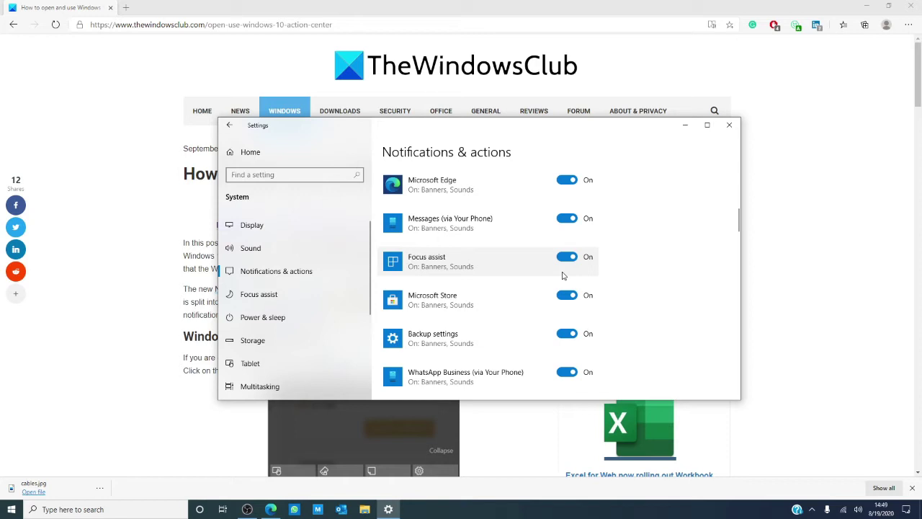
{"action": "scroll", "coordinate": [564, 275], "scroll_direction": "down", "scroll_amount": 2}
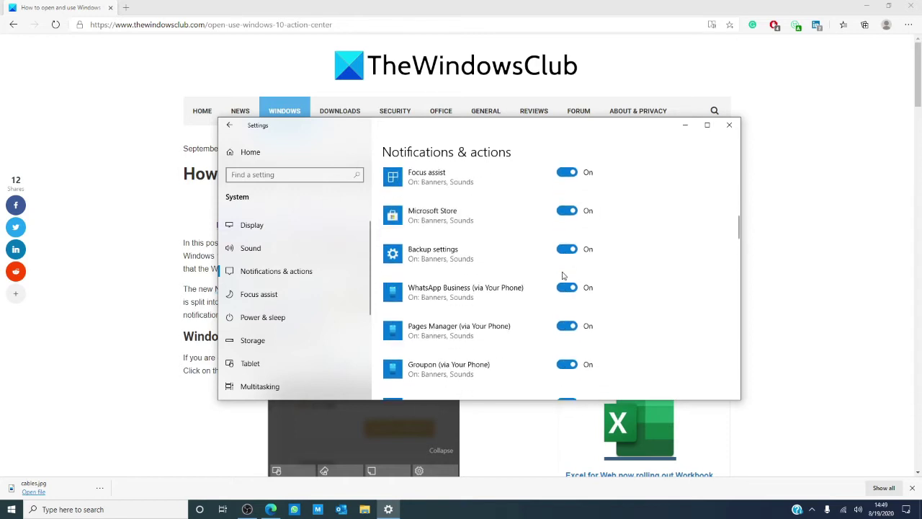
Step: Close Settings and reopen it from Action Center's All settings tile at Notifications & actions
{"action": "left_click", "coordinate": [729, 125]}
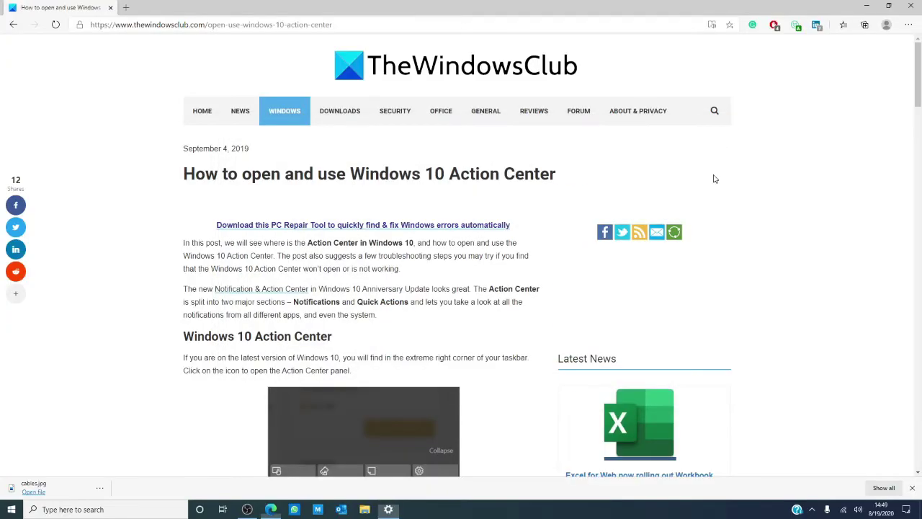
{"action": "left_click", "coordinate": [907, 510]}
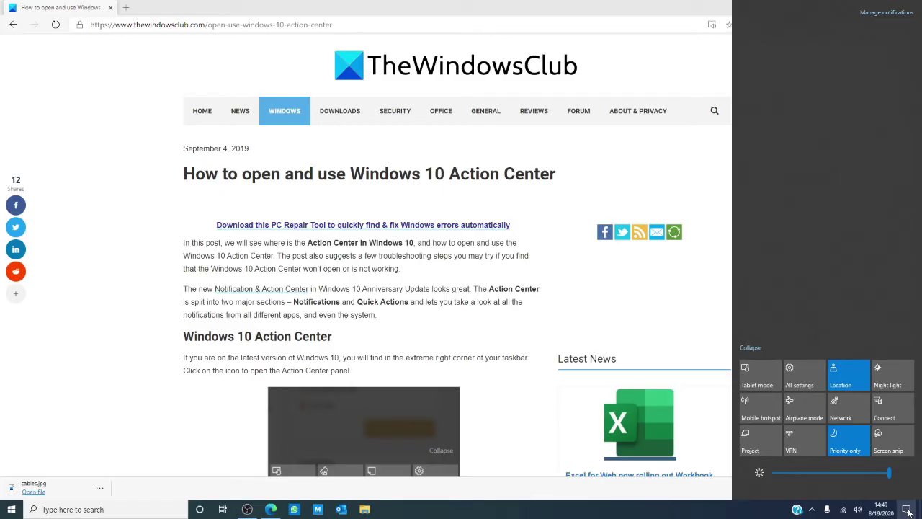
{"action": "left_click", "coordinate": [808, 383]}
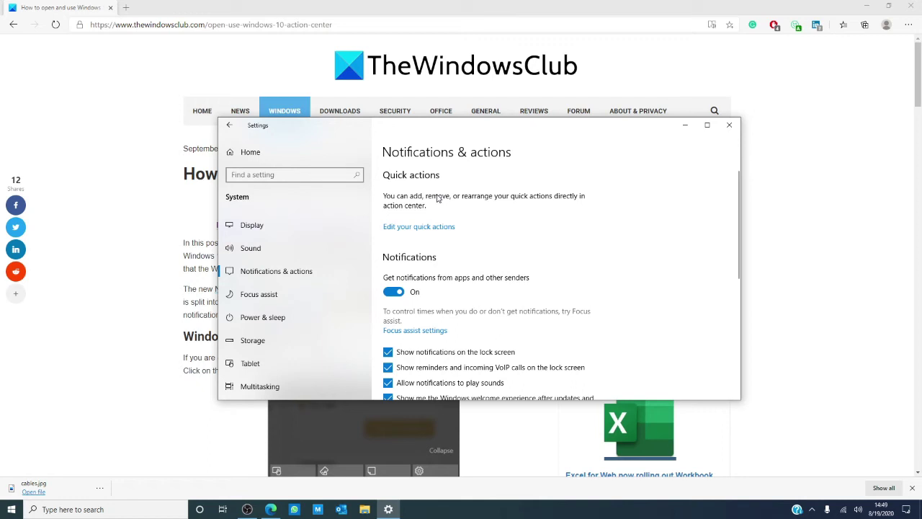
Step: Start editing the quick action tiles to move Network to the first position
{"action": "left_click", "coordinate": [419, 226]}
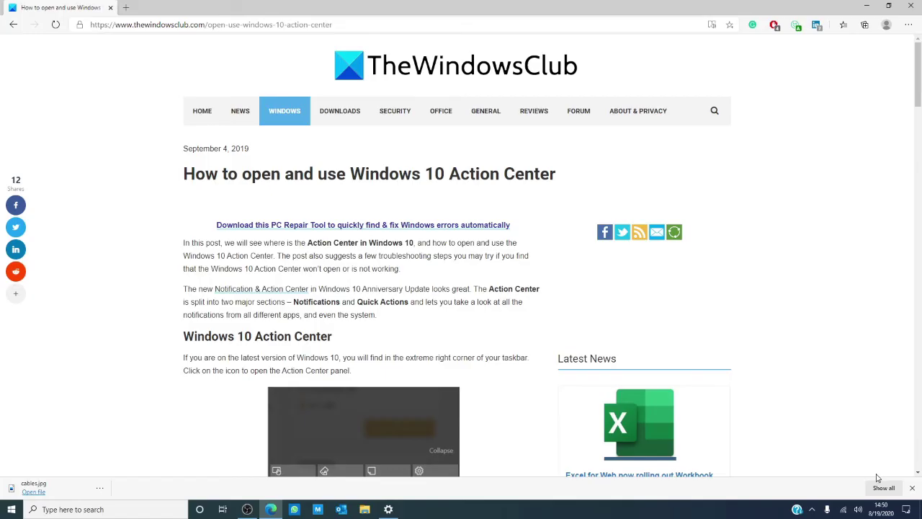
{"action": "right_click", "coordinate": [908, 512]}
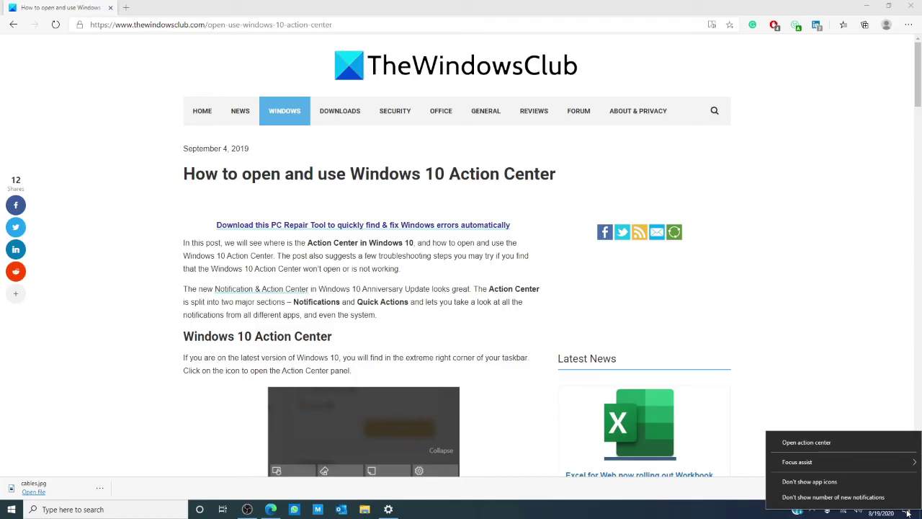
{"action": "mouse_move", "coordinate": [821, 462]}
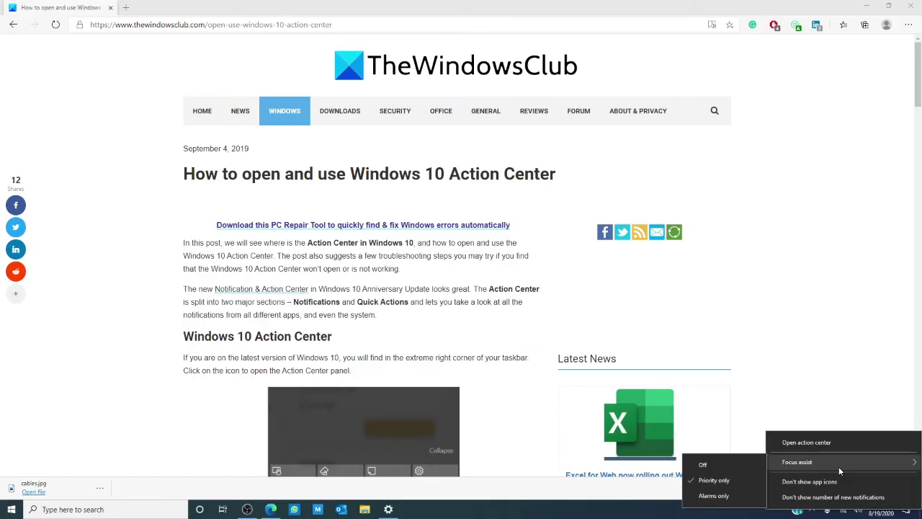
{"action": "left_click", "coordinate": [908, 510]}
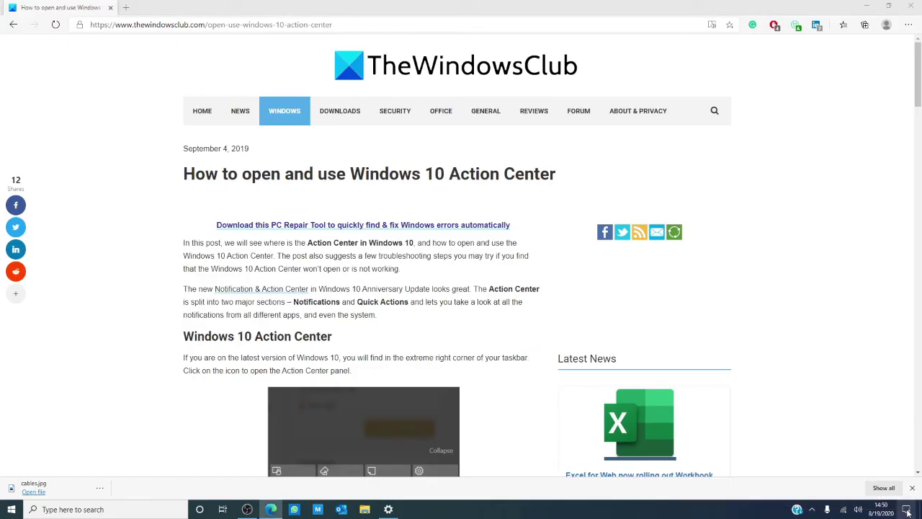
{"action": "left_click", "coordinate": [908, 510]}
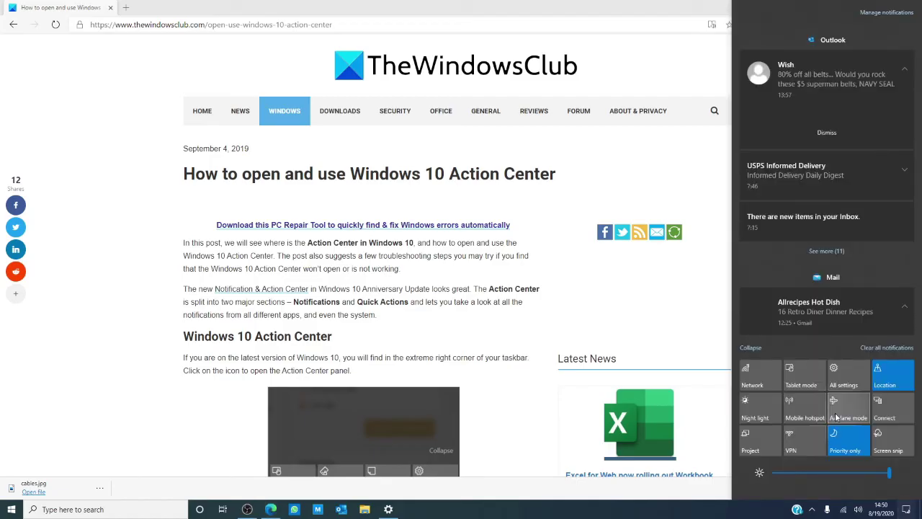
{"action": "mouse_move", "coordinate": [821, 311]}
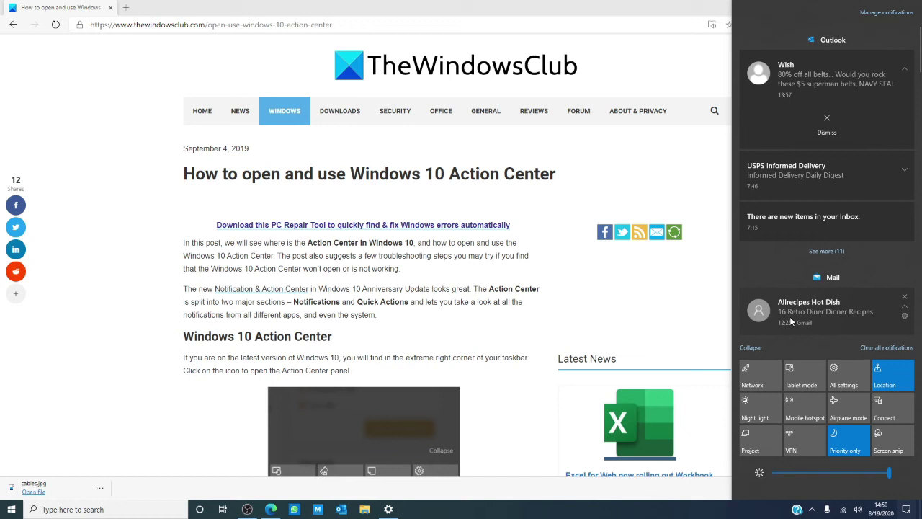
{"action": "left_click", "coordinate": [629, 192]}
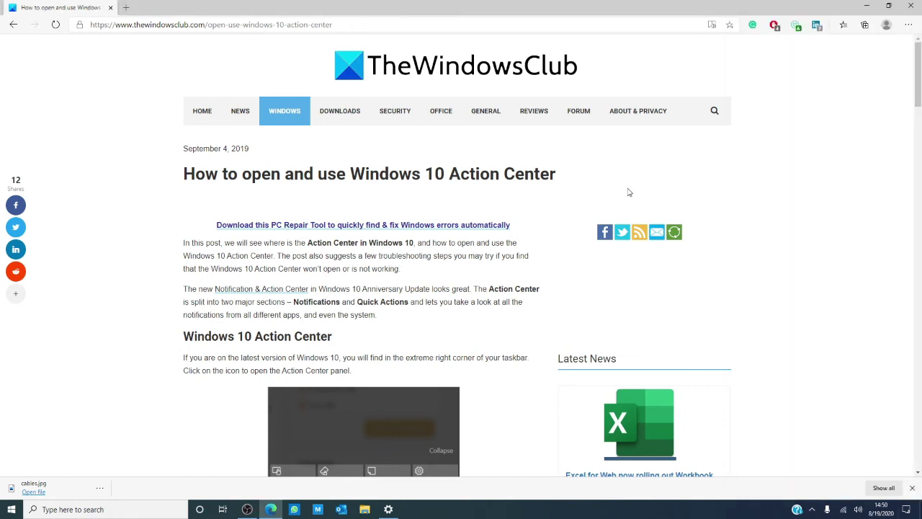